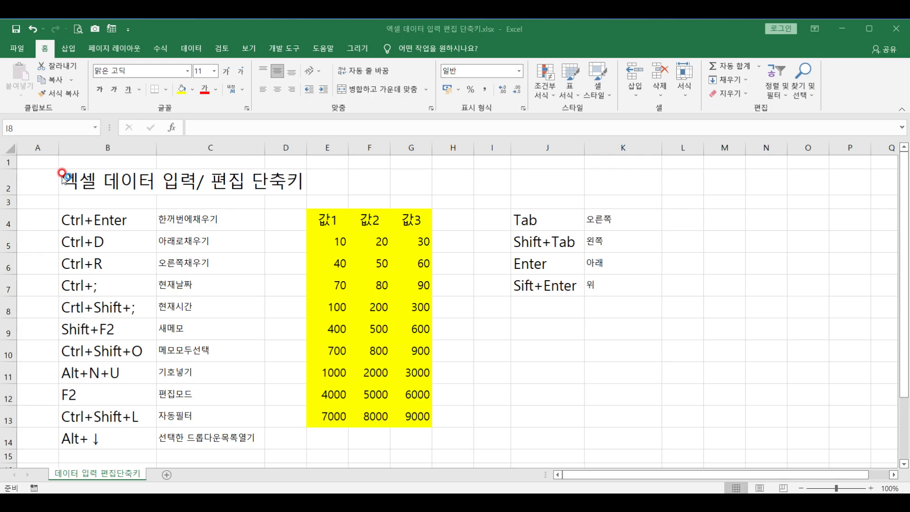
- Select the range L4:N6 for data entry and enter 10, 20 and 30 down cells L4 to L6
key(Tab)
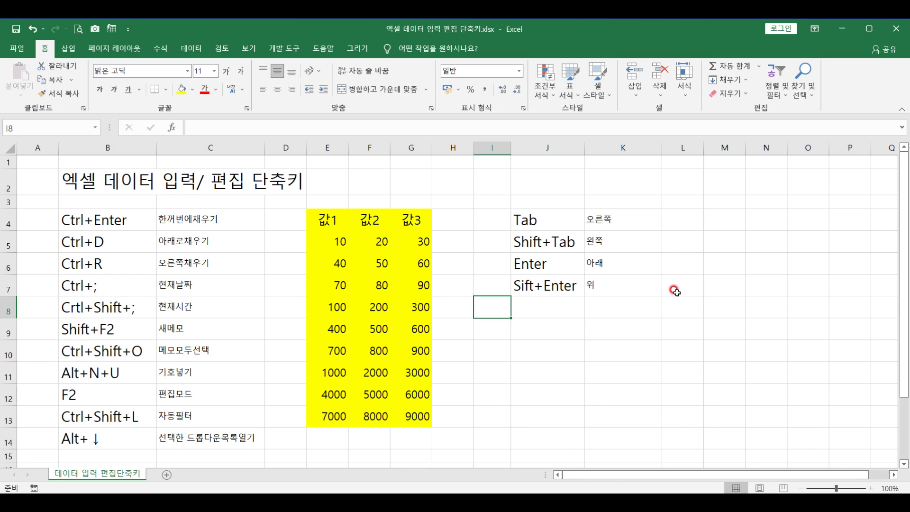
drag(676, 214, 777, 264)
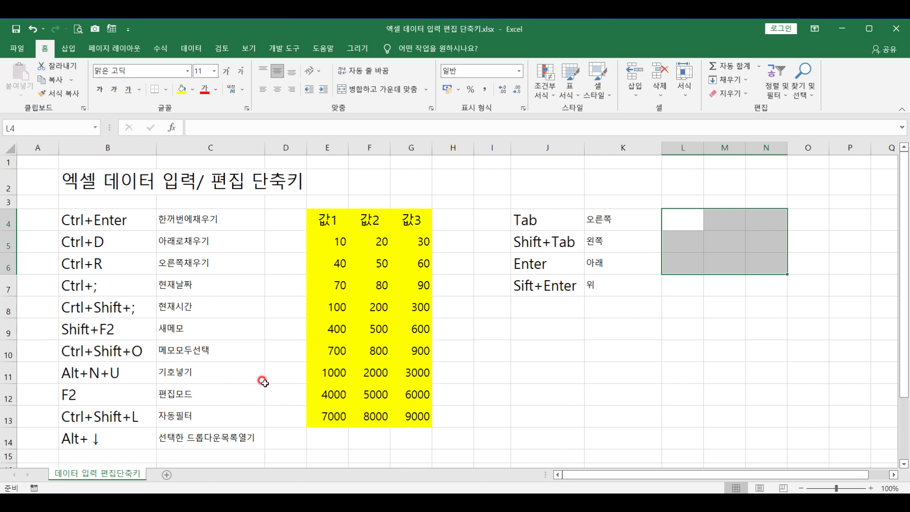
text(10)
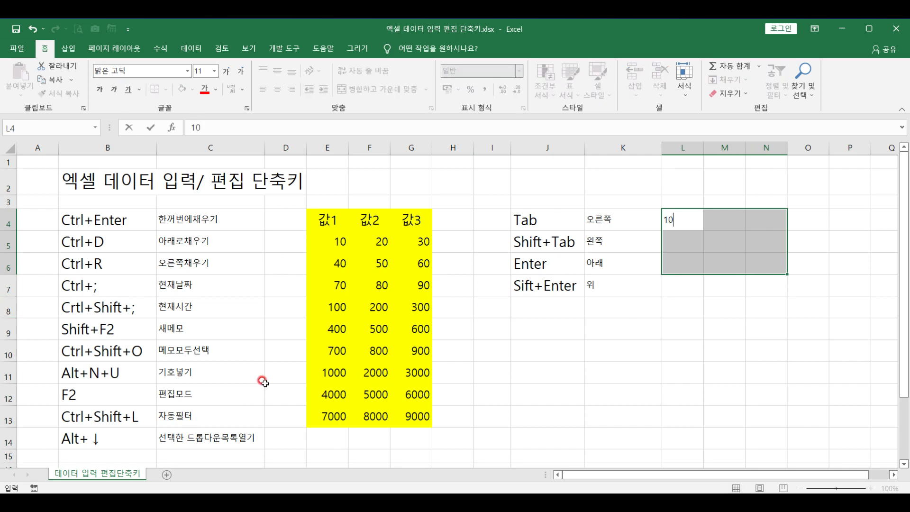
key(Return)
text(20)
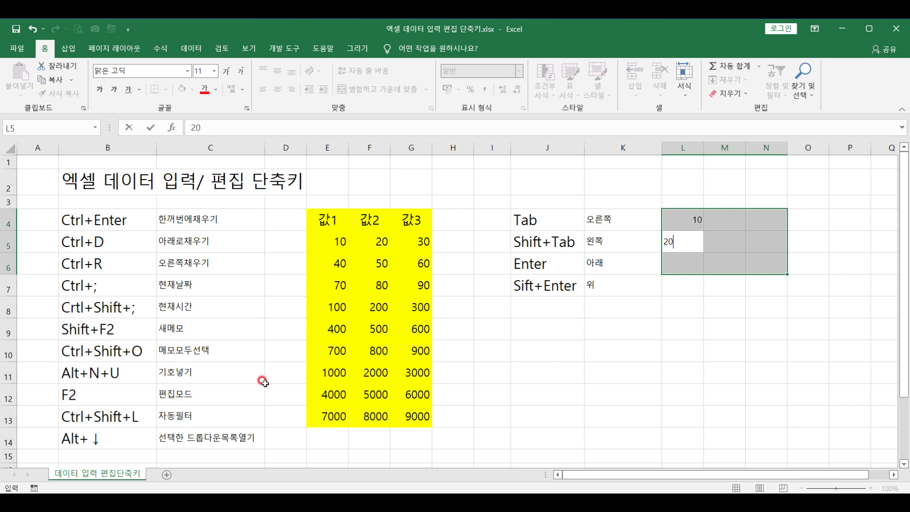
key(Return)
text(30)
key(Return)
- Continue filling the selected range column by column with 40, 58 and 60 in M4:M6 and 70 in N4
text(40)
key(Return)
text(58)
key(Return)
text(60)
key(Return)
text(70)
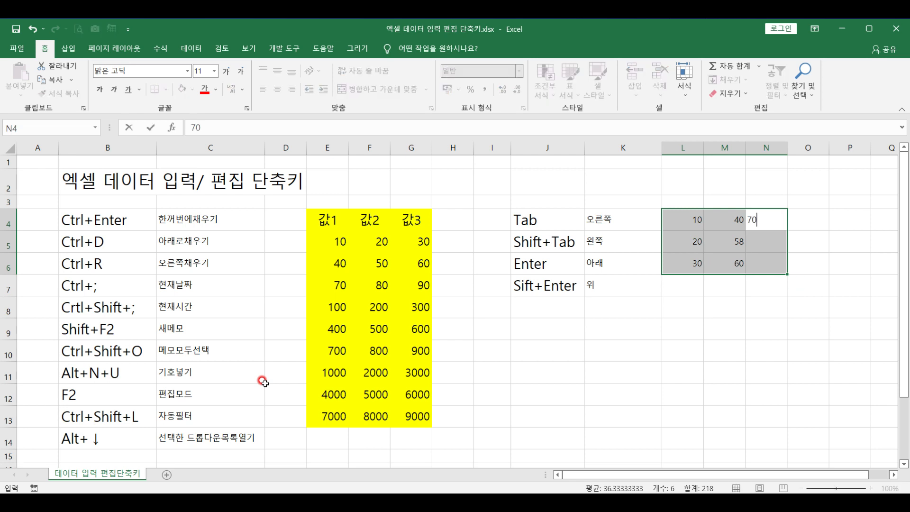
key(Return)
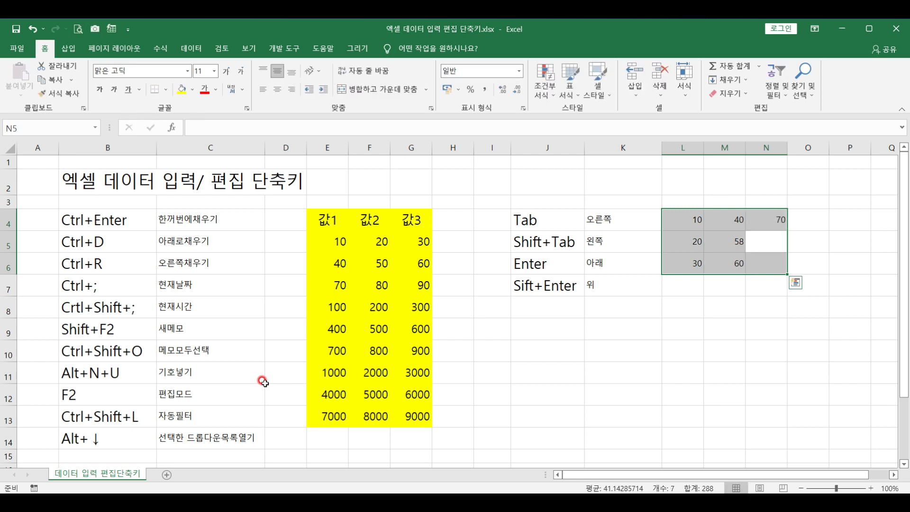
- Go back to M5 without losing the range selection, set its value to 50, and return to N5
key(shift+Return)
key(shift+Return)
key(shift+Return)
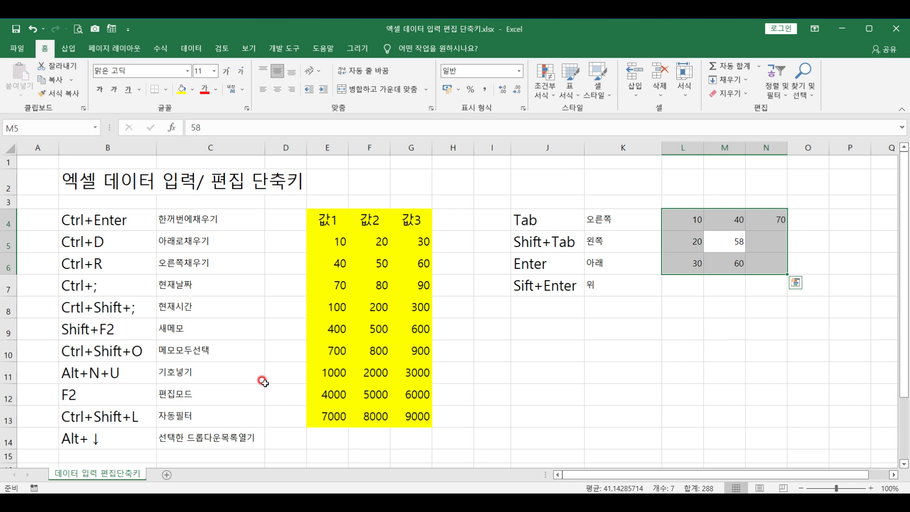
text(50)
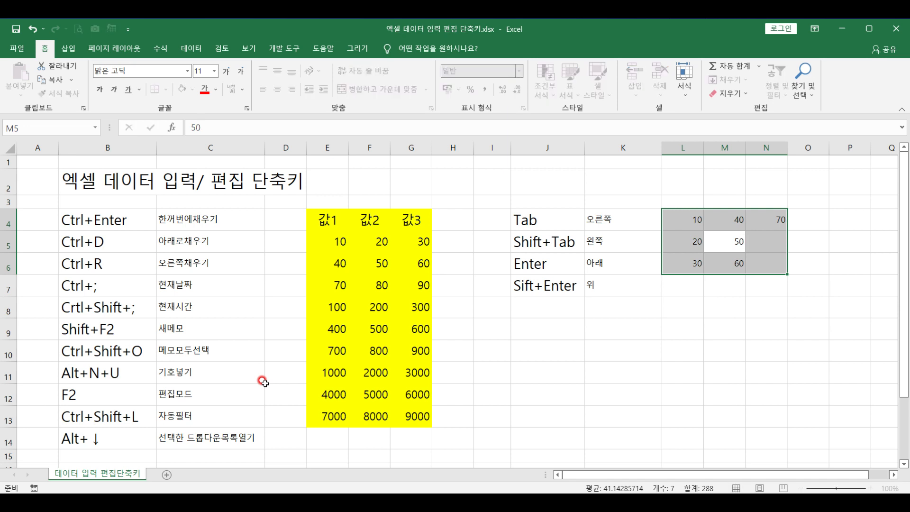
key(Return)
key(Return)
key(Return)
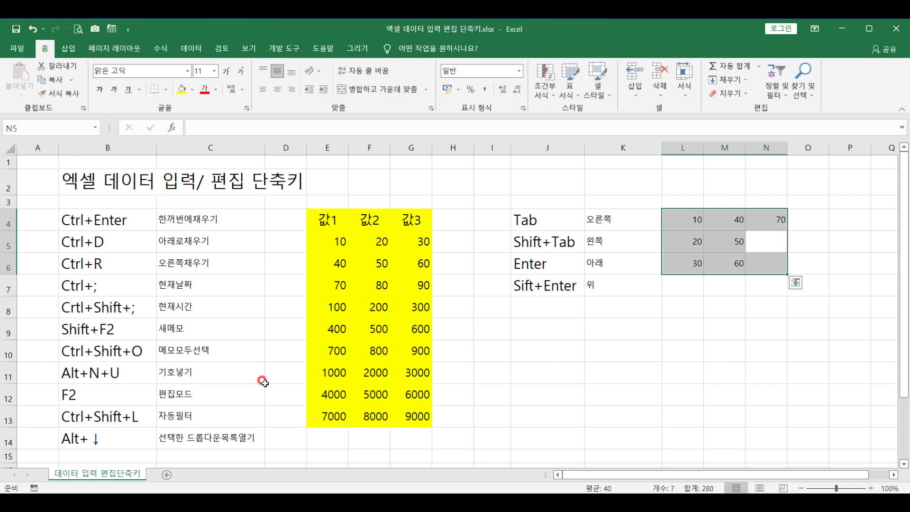
- Complete the selected range by entering 80 in N5 and 90 in N6
text(80)
key(Return)
text(90)
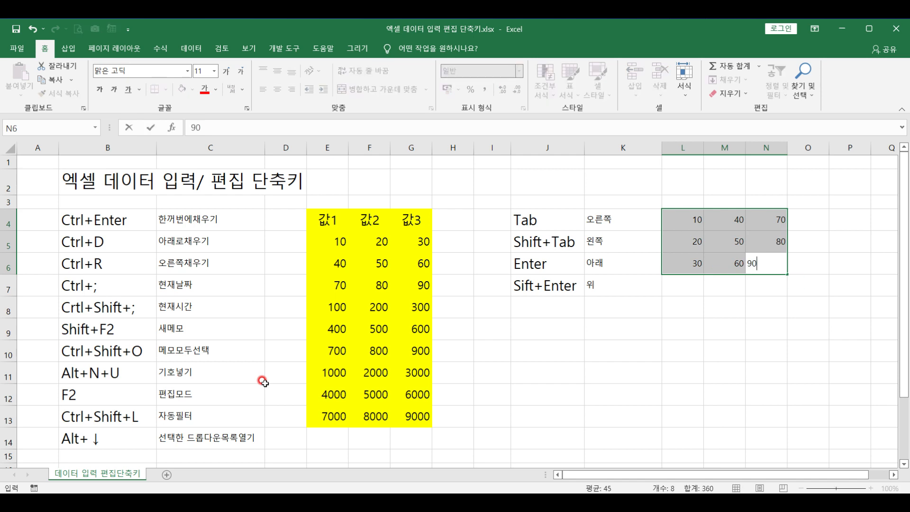
key(Return)
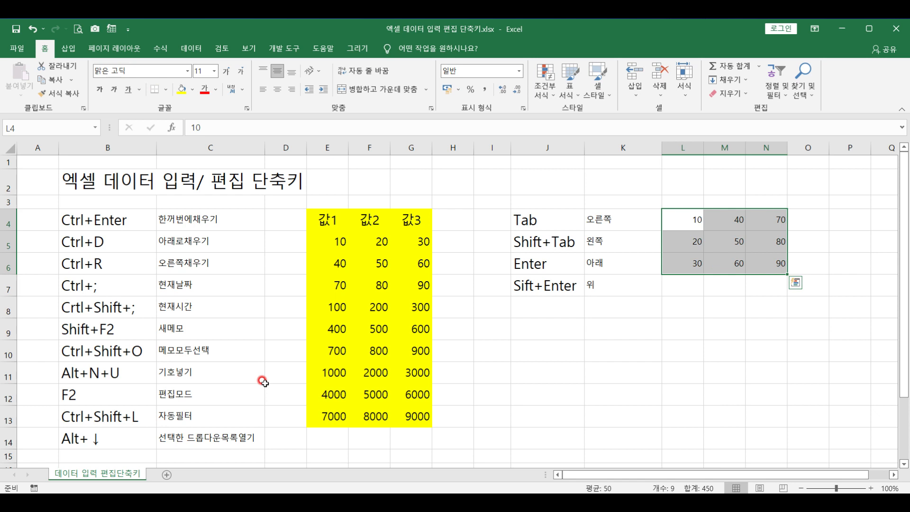
key(Tab)
key(Tab)
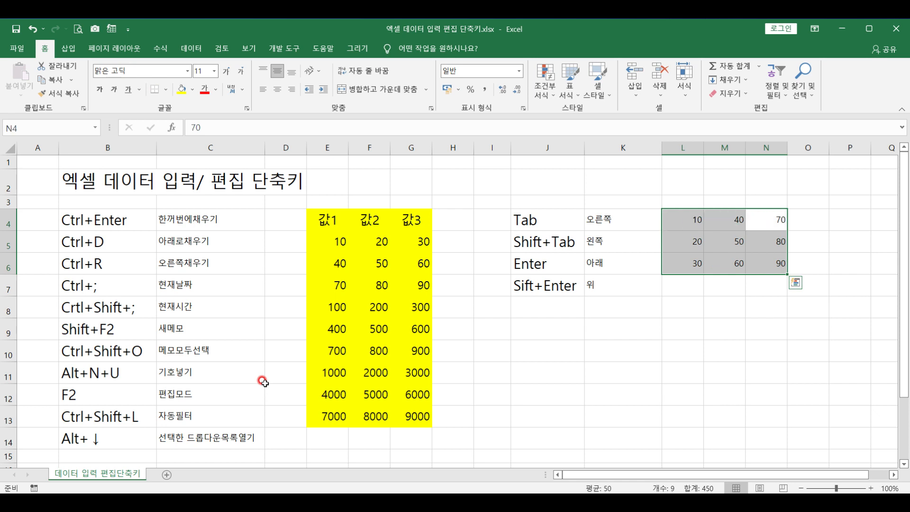
key(shift+Tab)
key(shift+Tab)
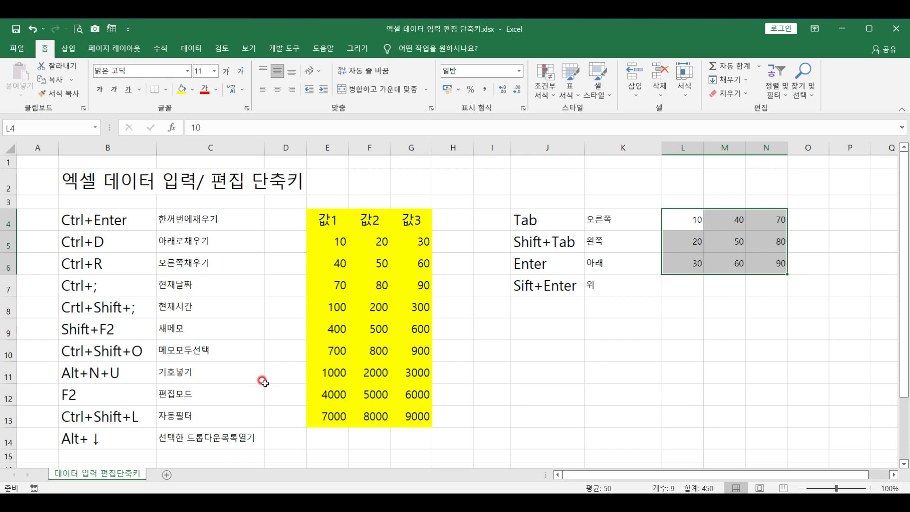
click(601, 336)
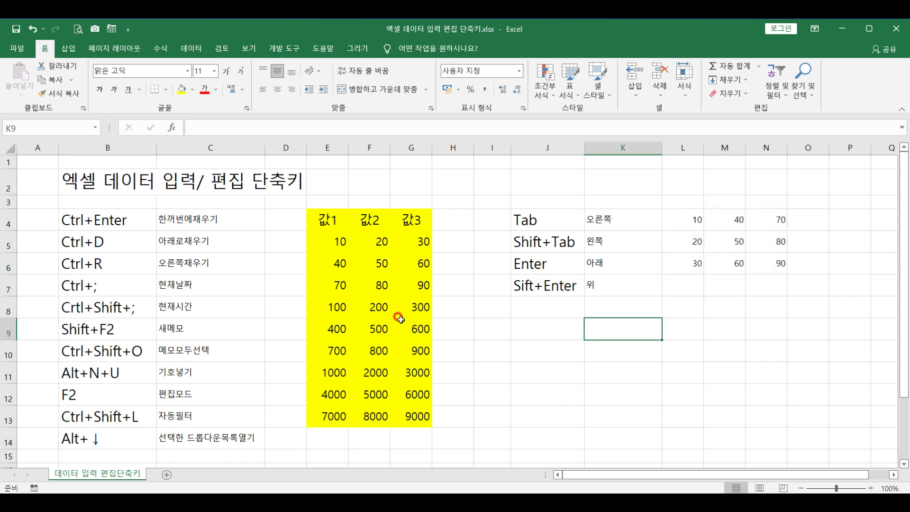
drag(75, 219, 215, 356)
scroll(215, 356, up, 1)
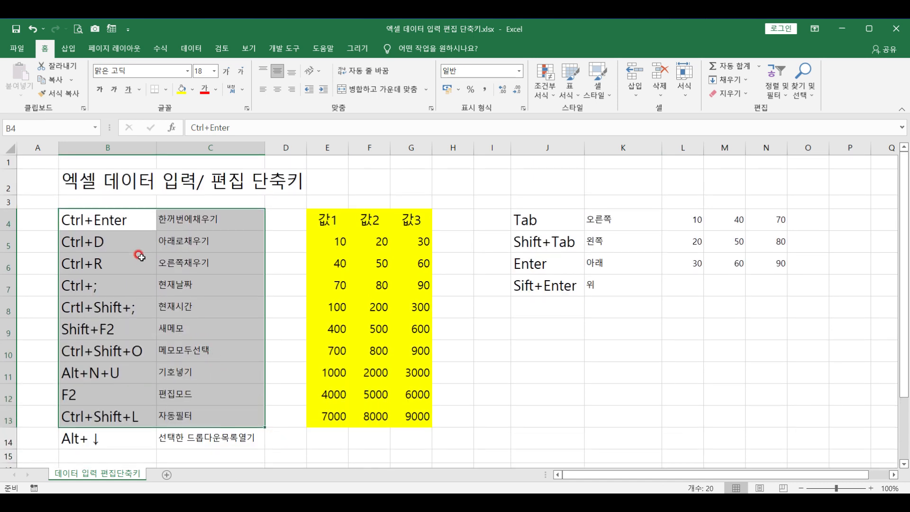
click(123, 225)
- Fill all cells of E5:E13 under the 값1 heading with 50 in a single entry
drag(326, 235, 333, 408)
text(50)
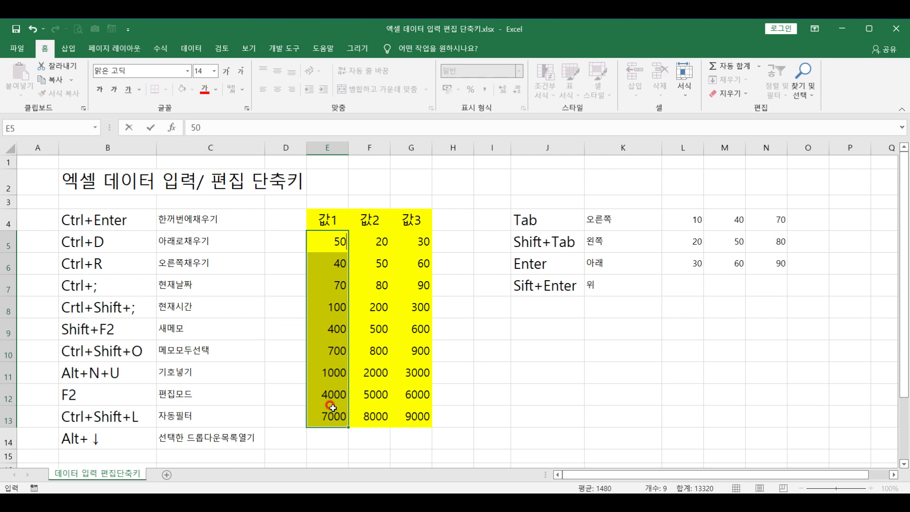
key(ctrl+Return)
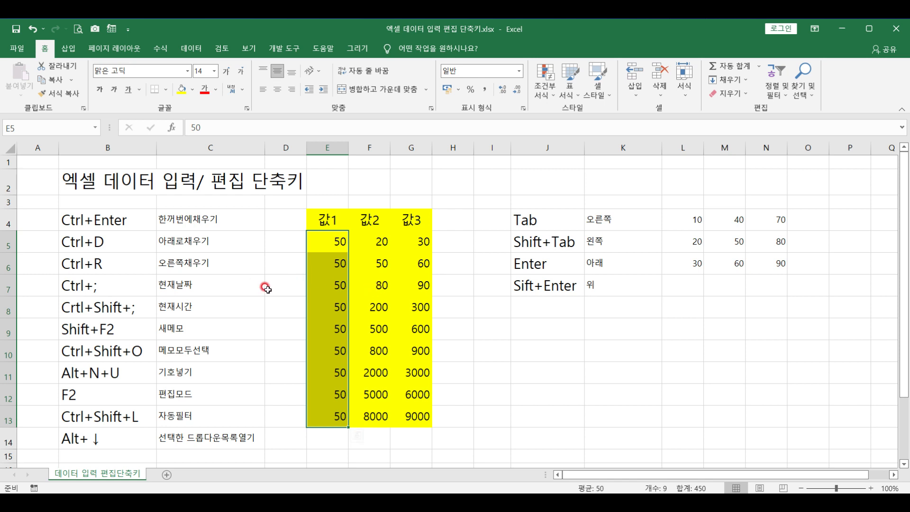
- Fill the row 13 values down into E14:G14, and fill column G right into H4:H14
drag(315, 436, 395, 441)
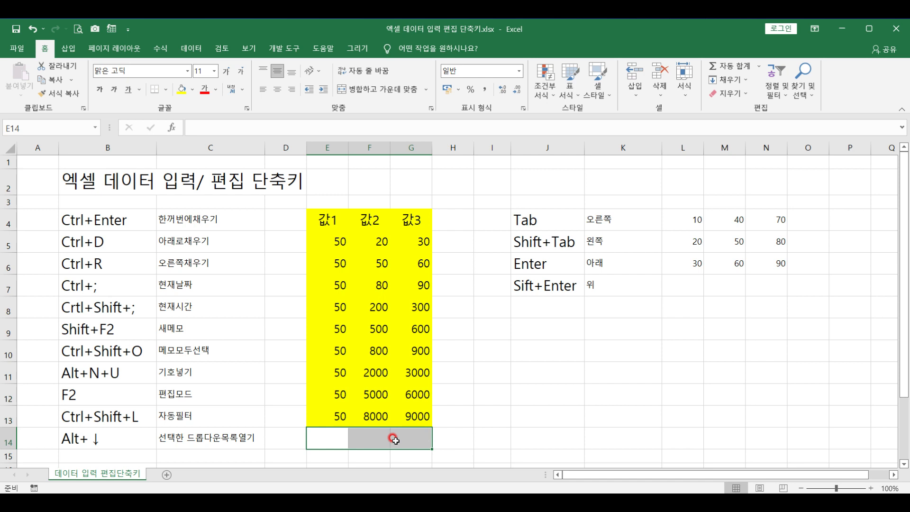
key(ctrl+d)
drag(451, 218, 447, 439)
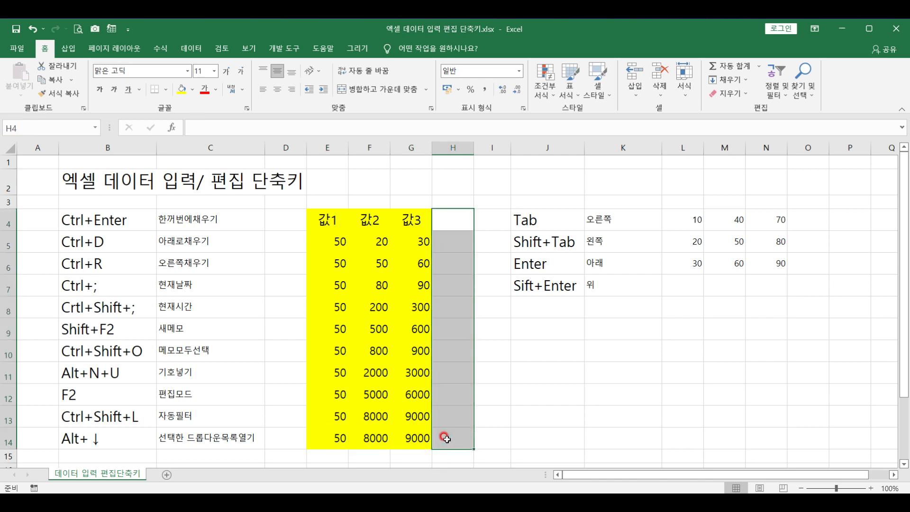
key(ctrl+r)
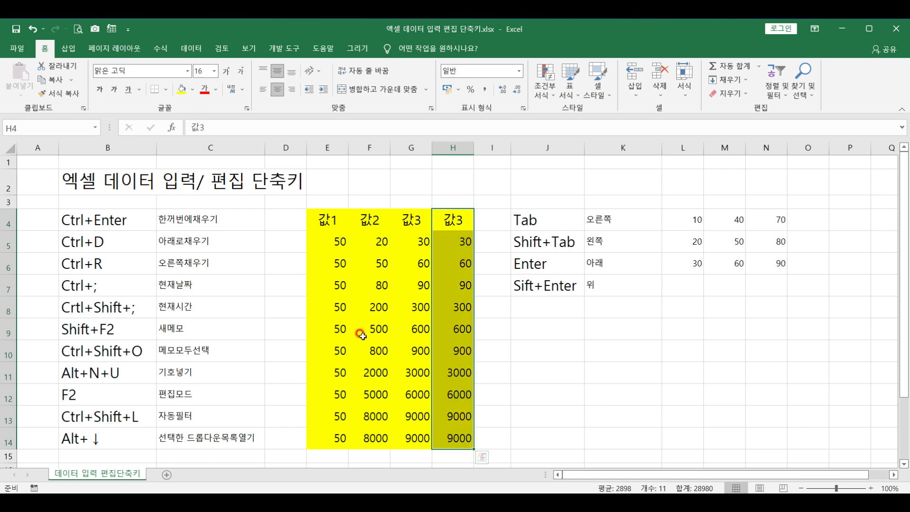
- Insert the current date in cell K9 and the current time in cell K10
click(120, 289)
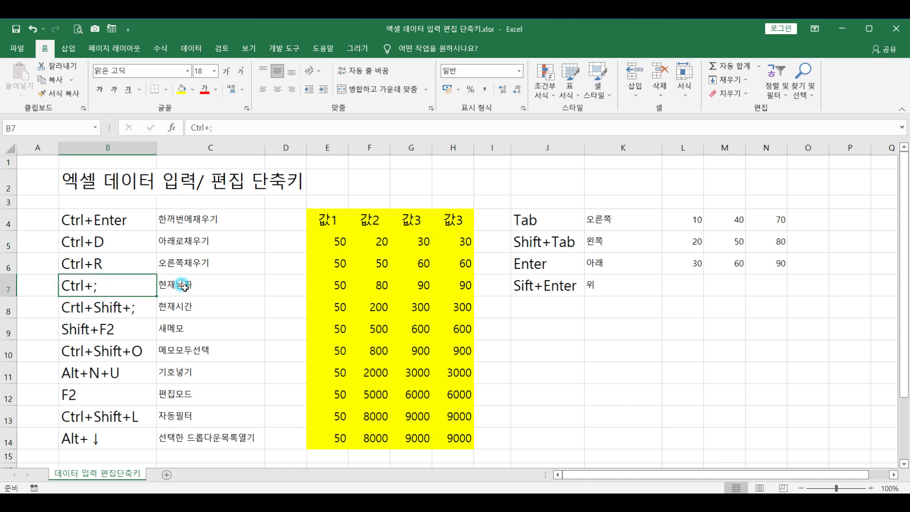
key(Right)
click(598, 331)
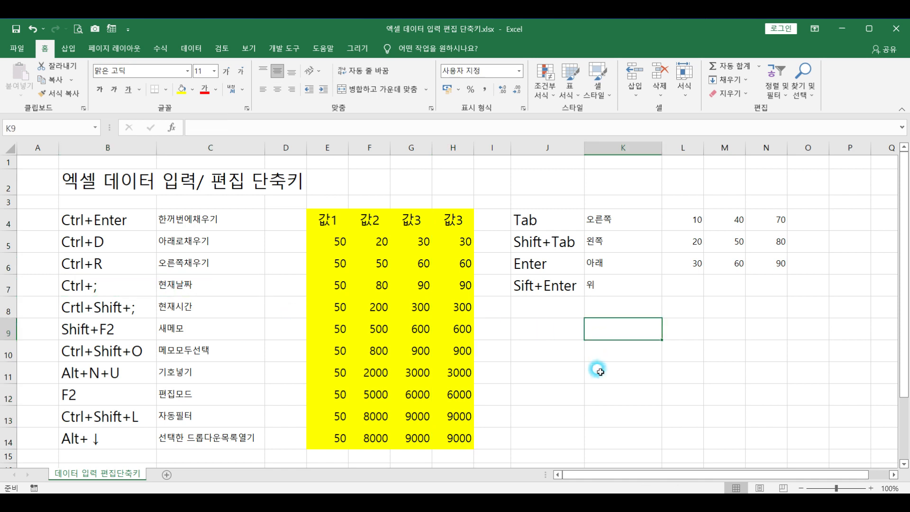
key(ctrl+semicolon)
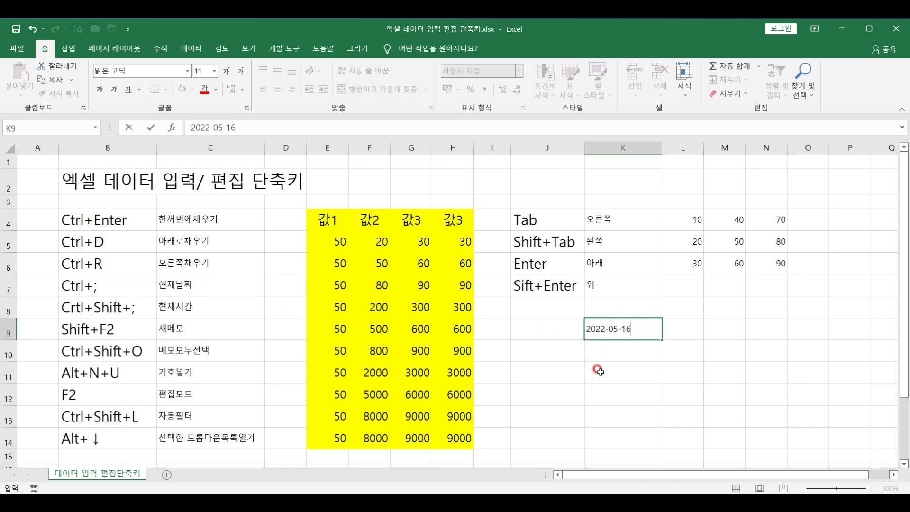
key(Return)
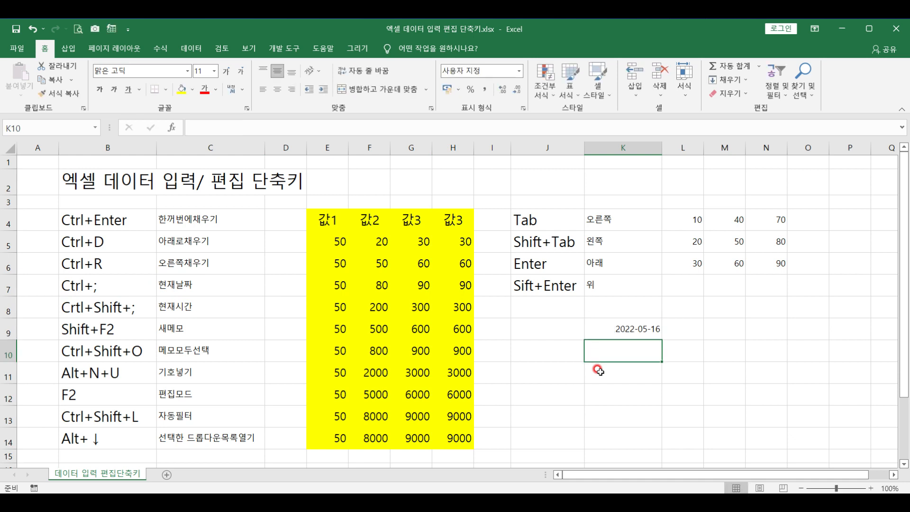
key(ctrl+shift+semicolon)
key(Return)
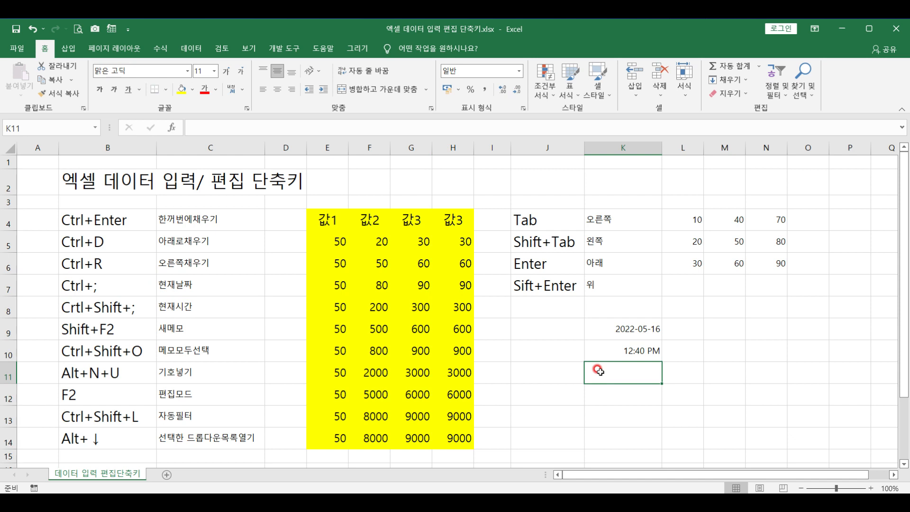
- Insert the current date and current time together, separated by a space, in cell K11
key(ctrl+semicolon)
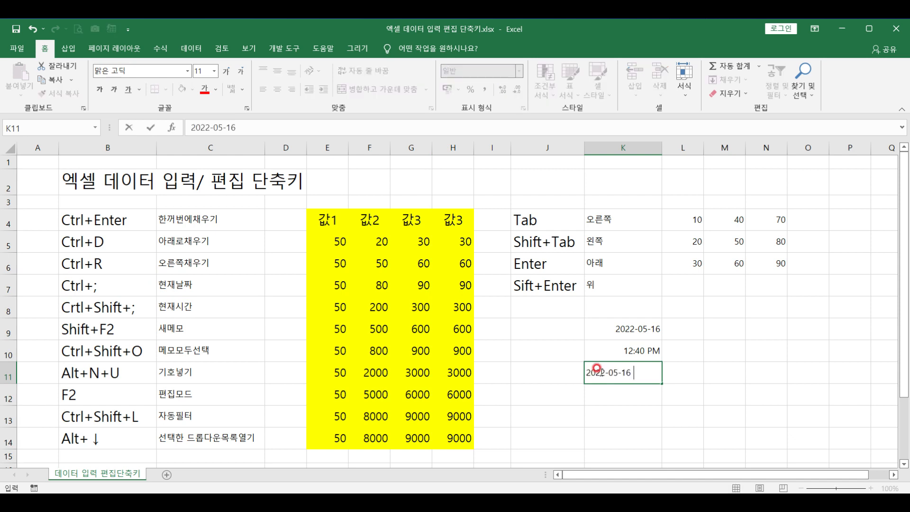
key(ctrl+shift+semicolon)
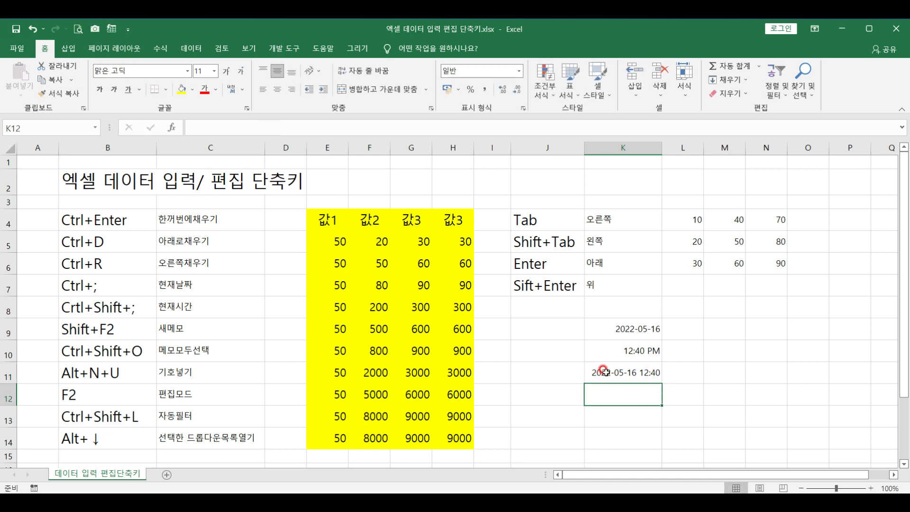
key(ctrl+Return)
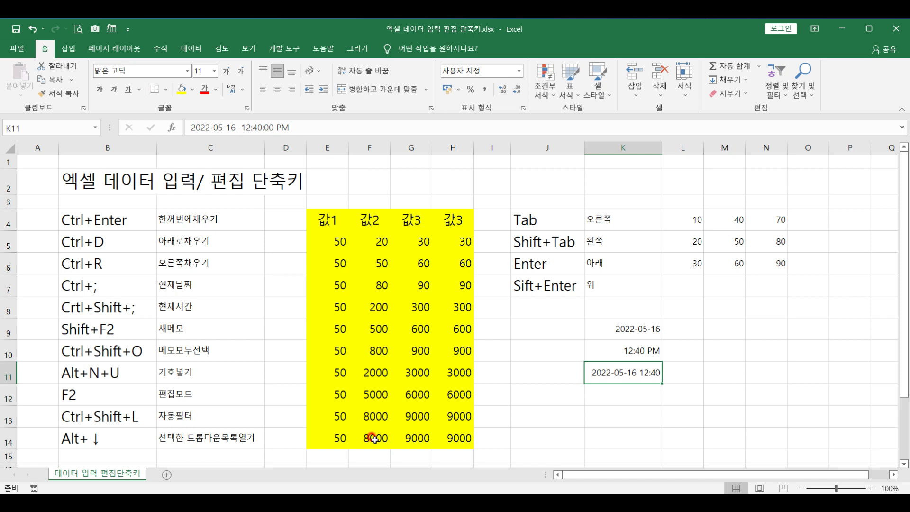
- Add a note reading "asfafas" to cell F8 and a note reading "affasfa" to cell F10
click(359, 312)
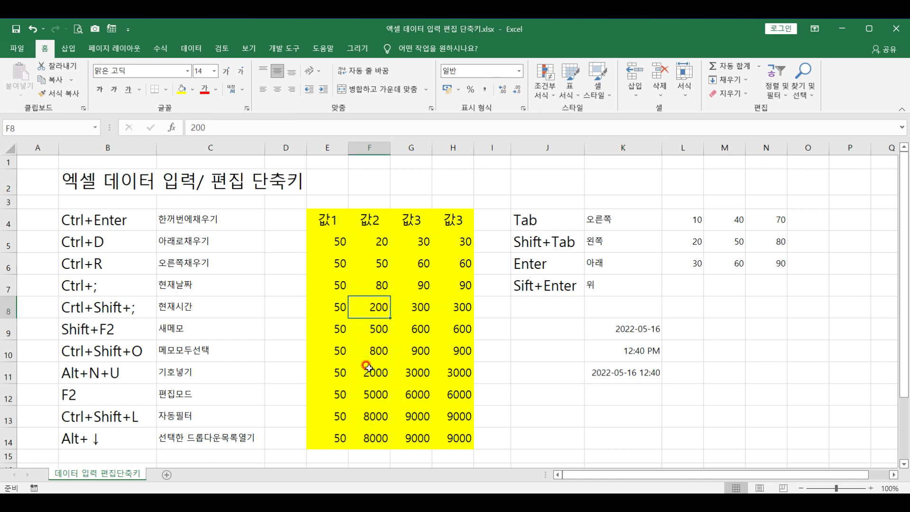
key(shift+F2)
text(asfafas)
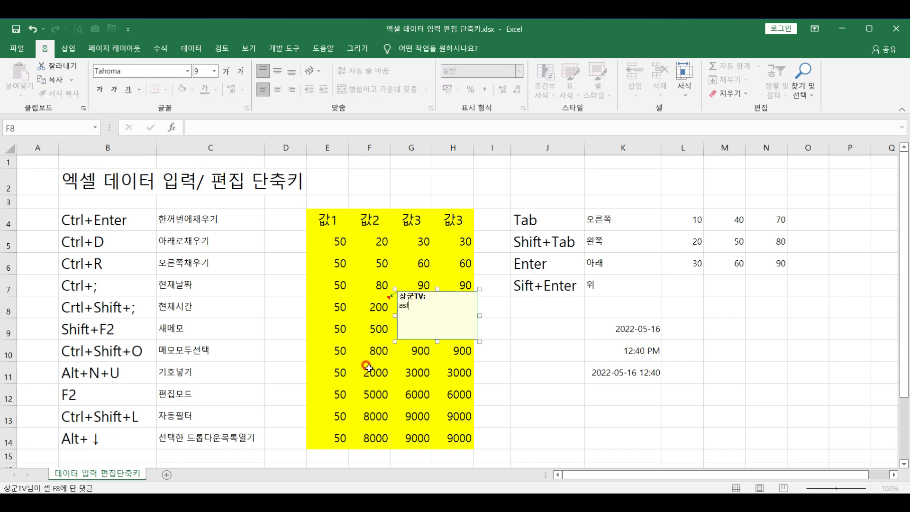
click(369, 355)
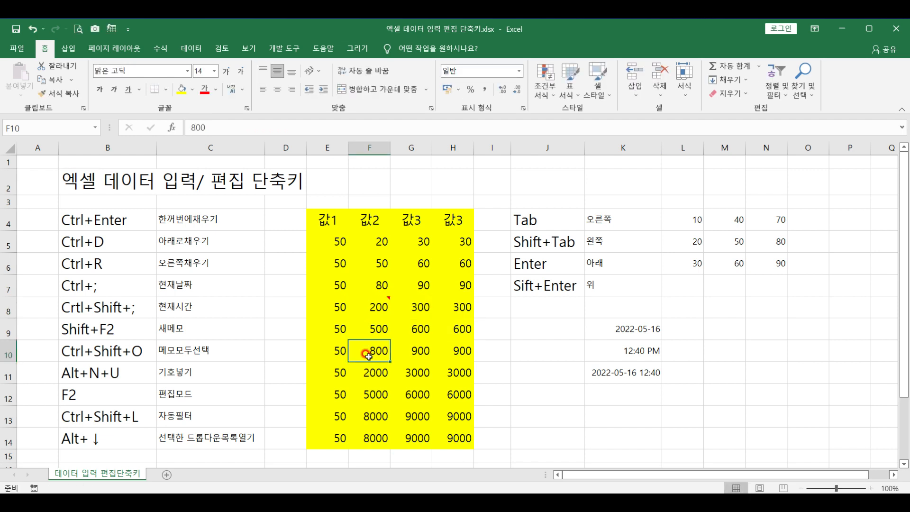
key(shift+F2)
text(affasfa)
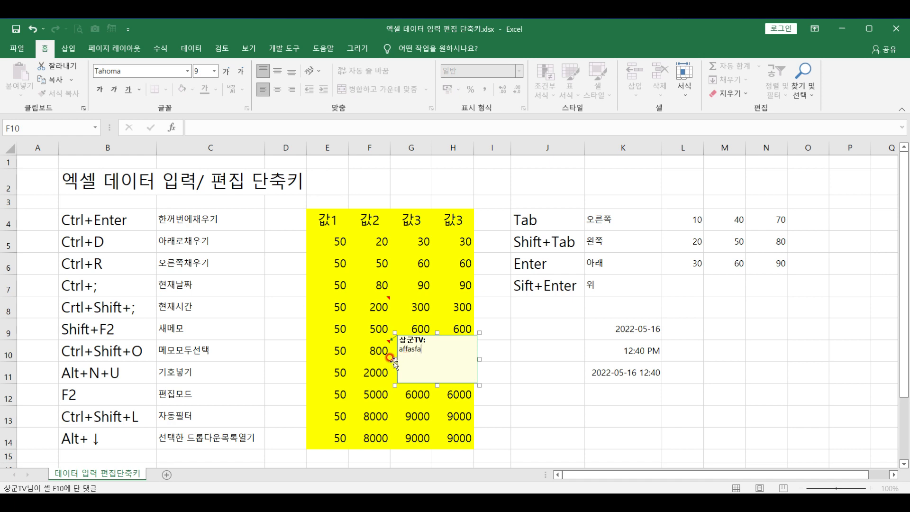
click(375, 353)
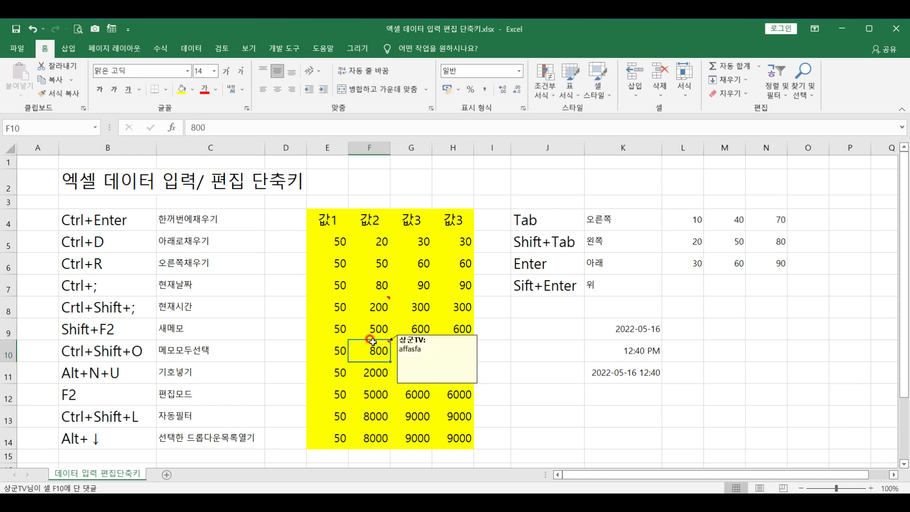
- Select all cells on the sheet that contain notes
click(367, 328)
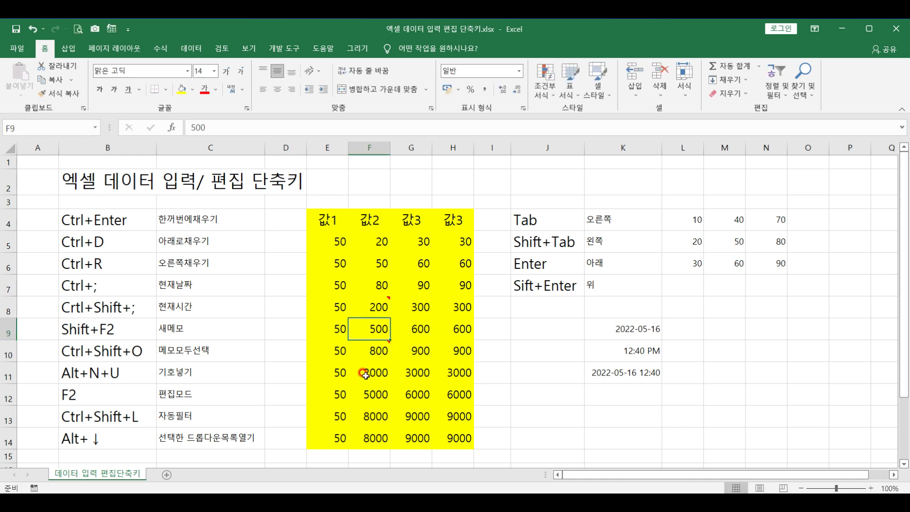
key(ctrl+shift+o)
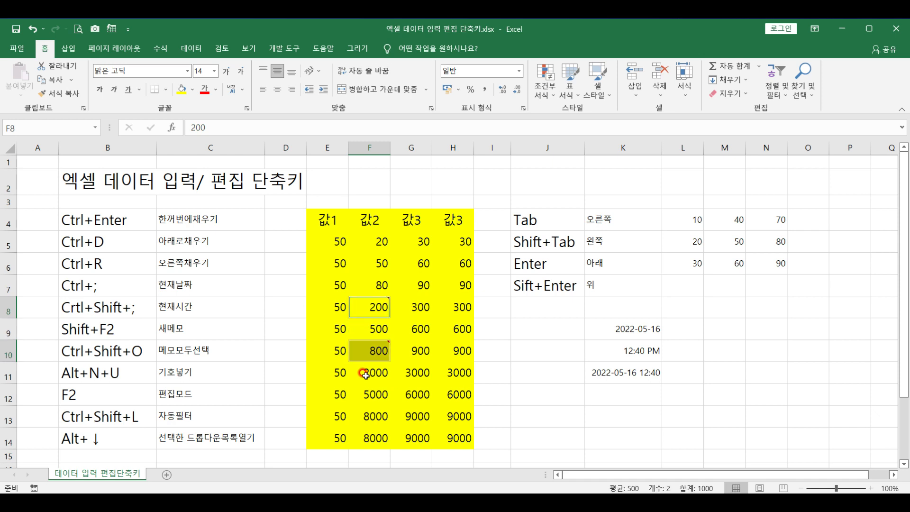
- Delete the notes from the selected cells F8 and F10
right_click(379, 307)
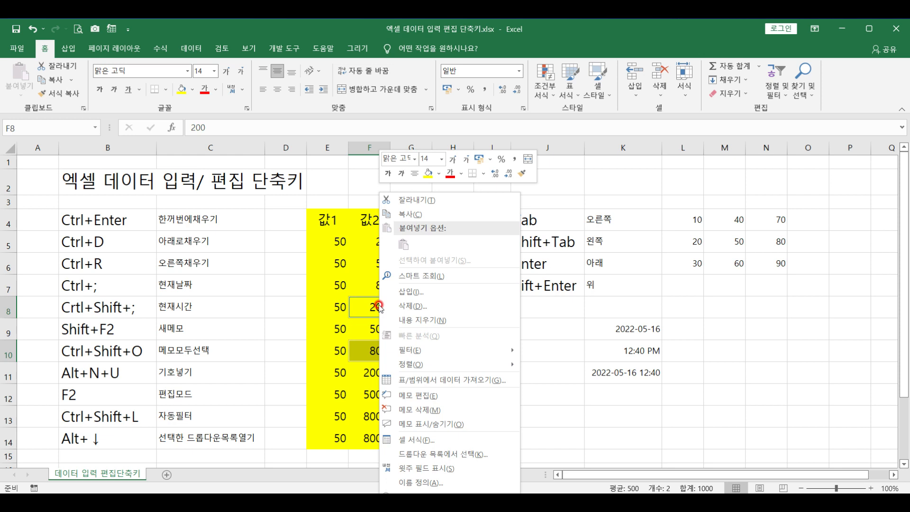
click(420, 410)
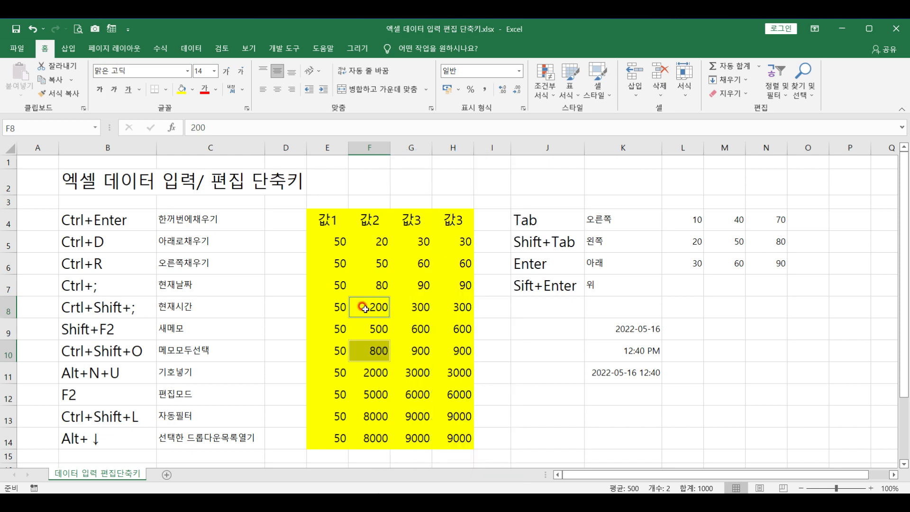
- Insert the ☎ (Black Telephone) and ★ (Black Star) symbols at the start of the title in cell B2
double_click(63, 180)
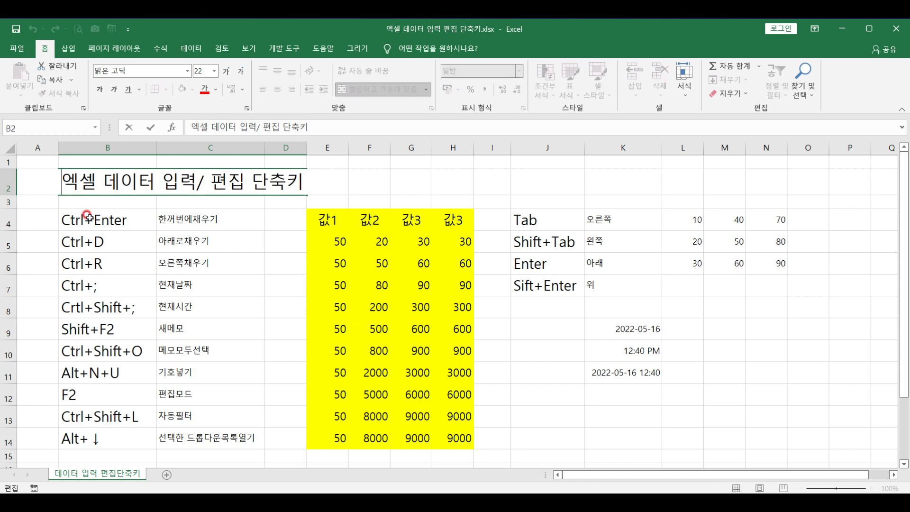
key(alt+n)
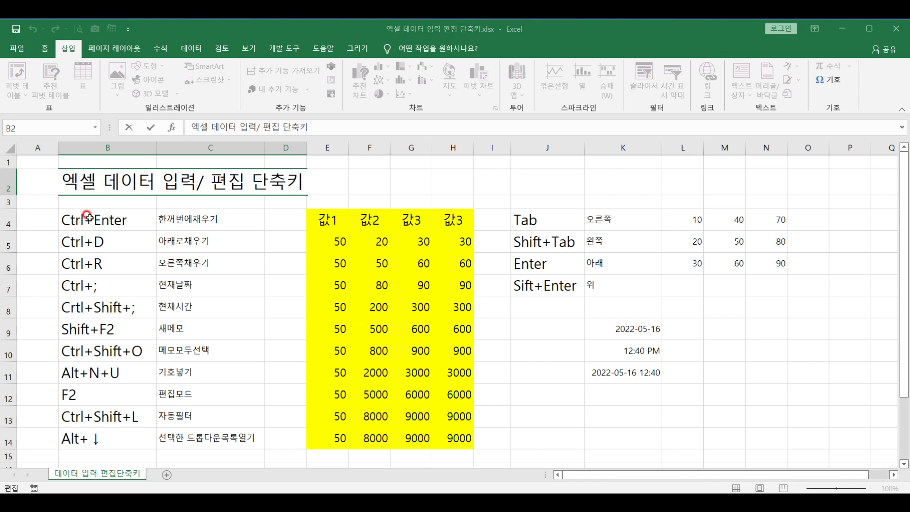
key(u)
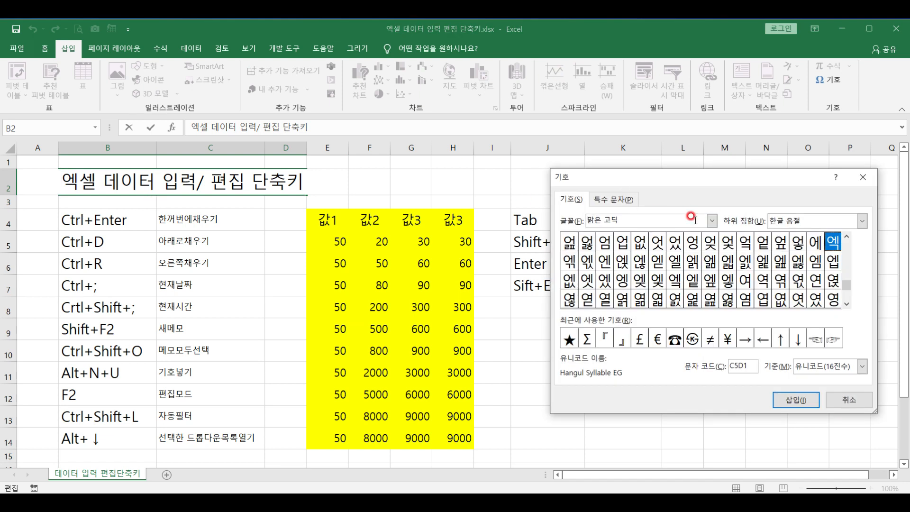
click(624, 200)
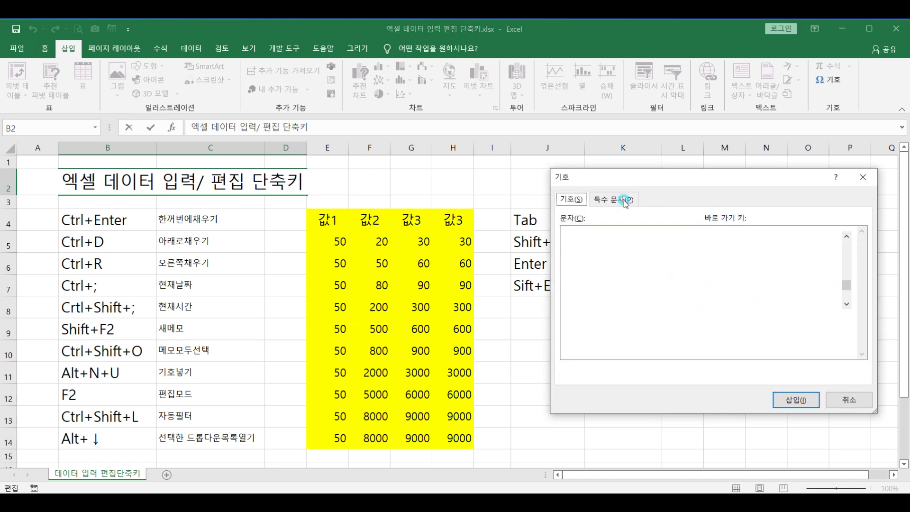
click(574, 200)
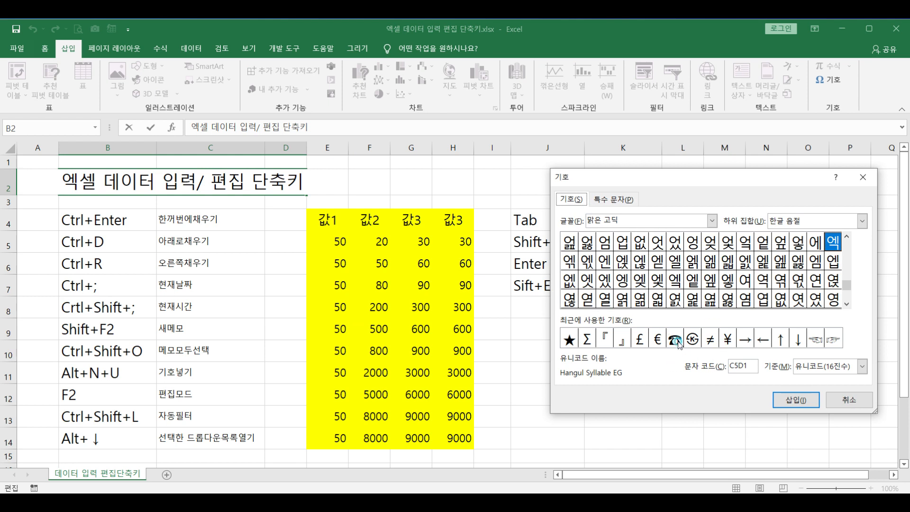
click(675, 338)
click(768, 398)
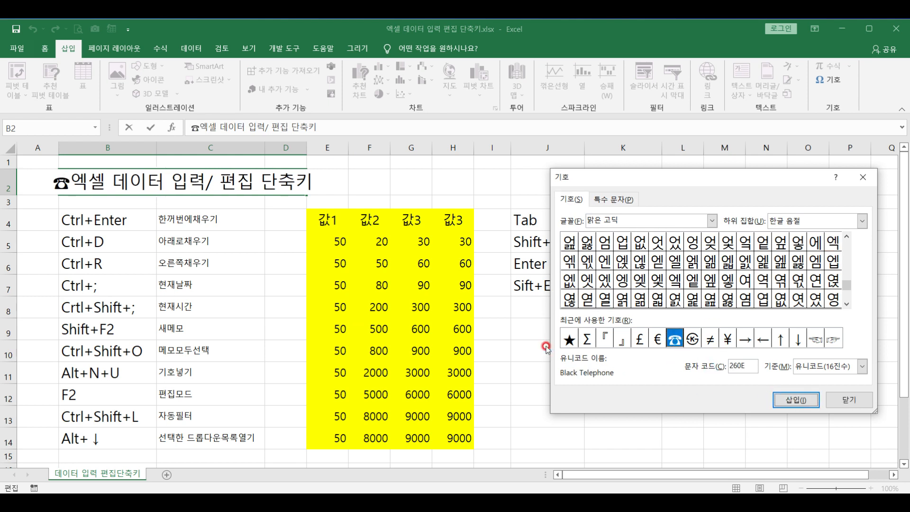
click(578, 338)
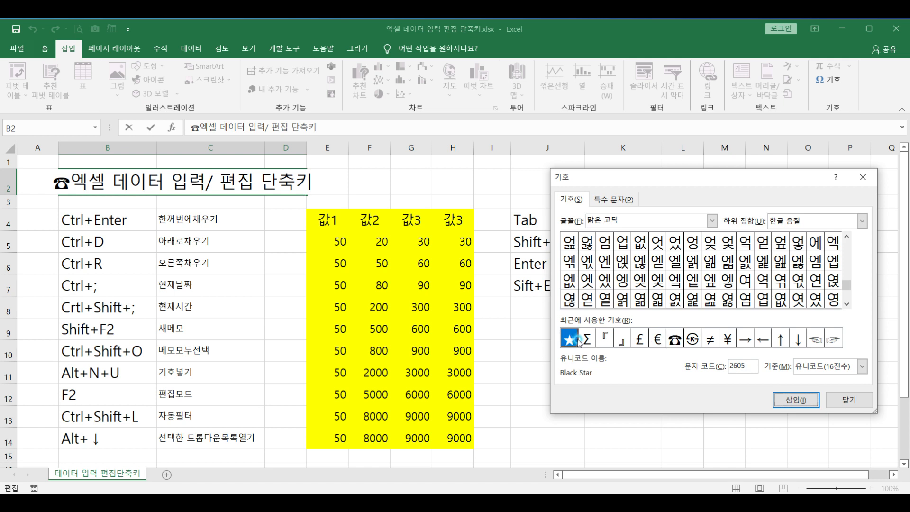
click(797, 400)
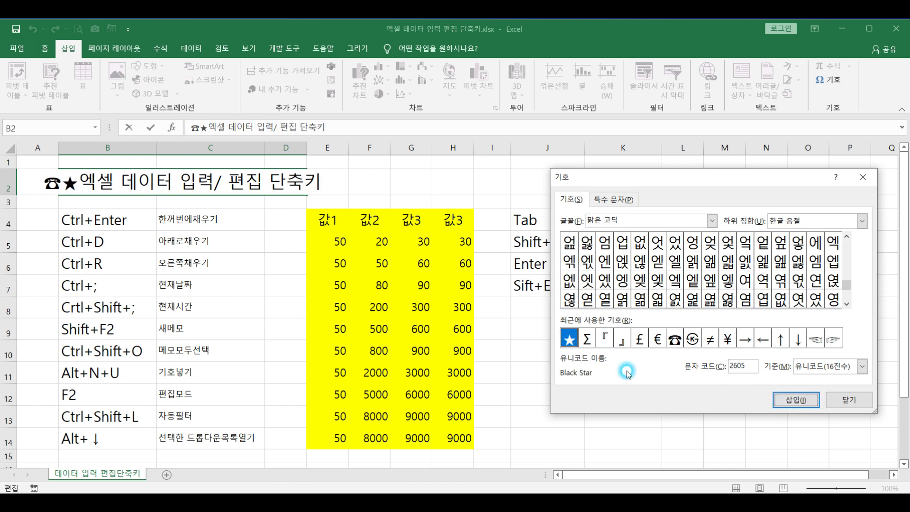
click(848, 399)
click(554, 389)
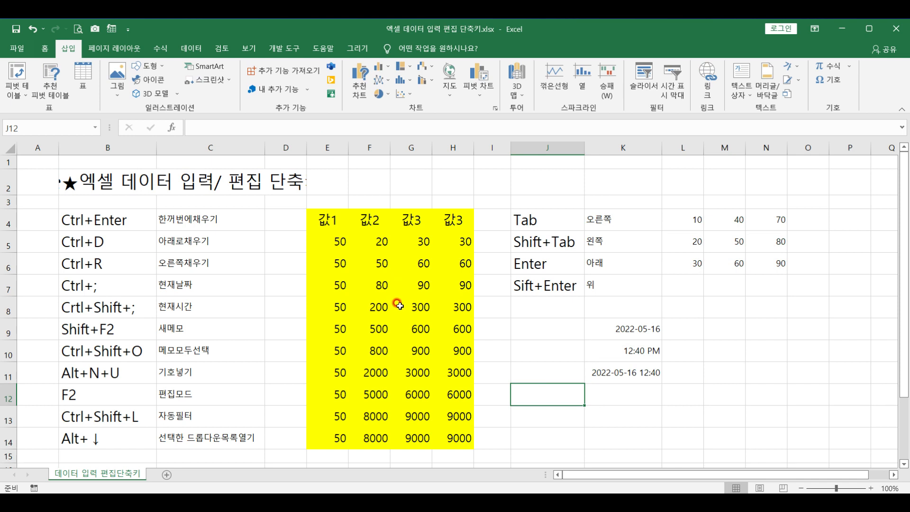
- Put cell F11 into edit mode and accept its existing value
click(373, 370)
key(F2)
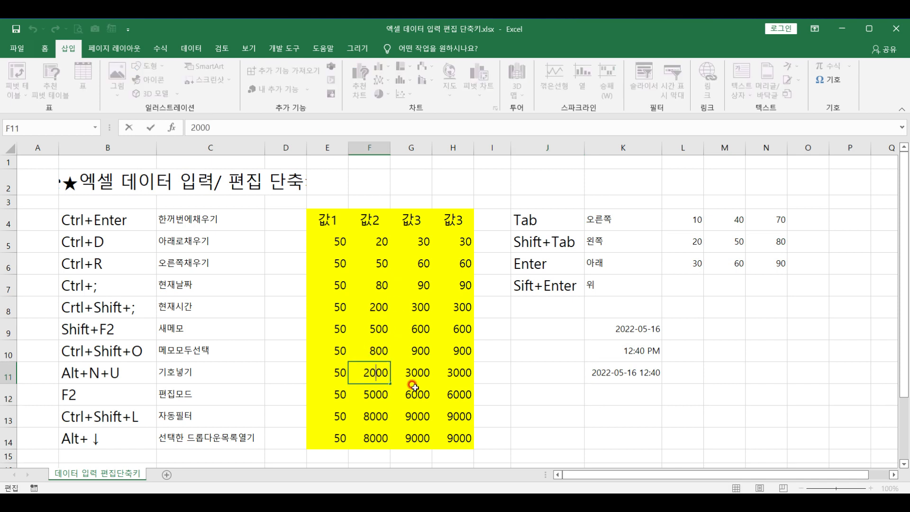
key(Return)
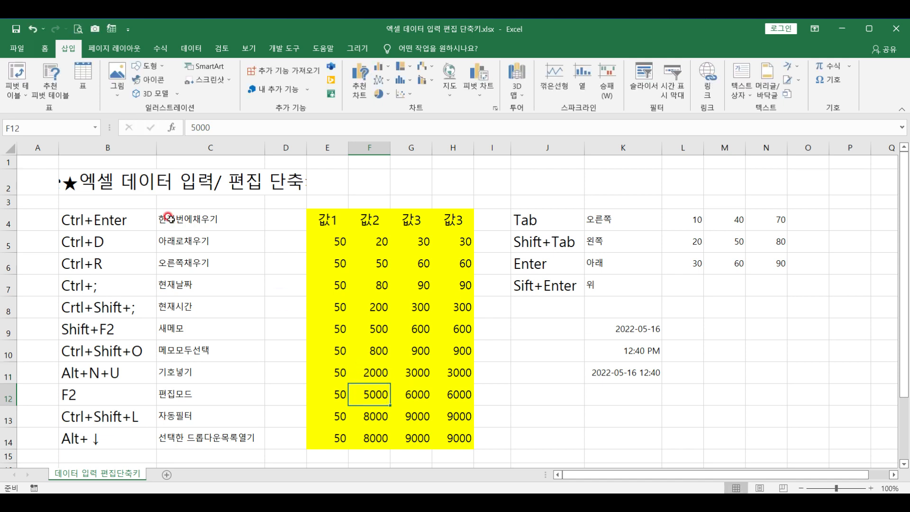
- Edit the title in cell B2 in place to remove the word "편집", leaving "☎★엑셀 데이터 입력/ 단축키"
click(93, 185)
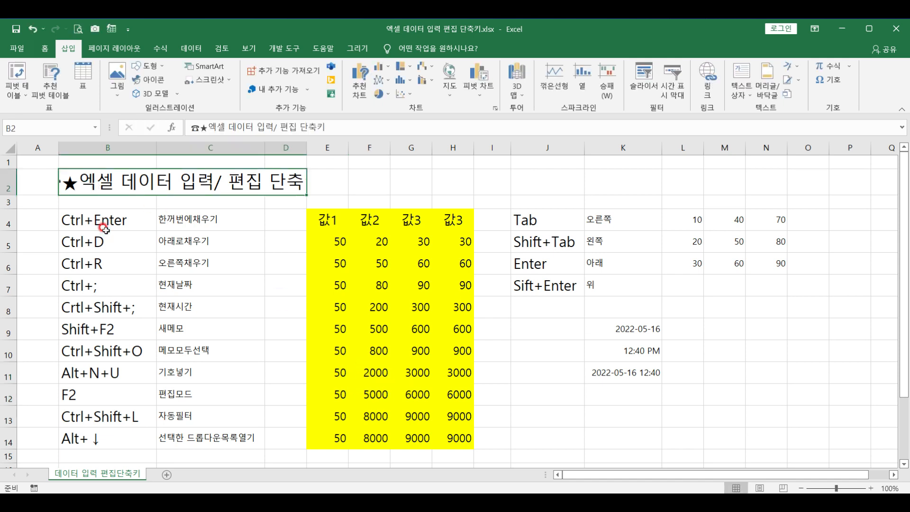
key(F2)
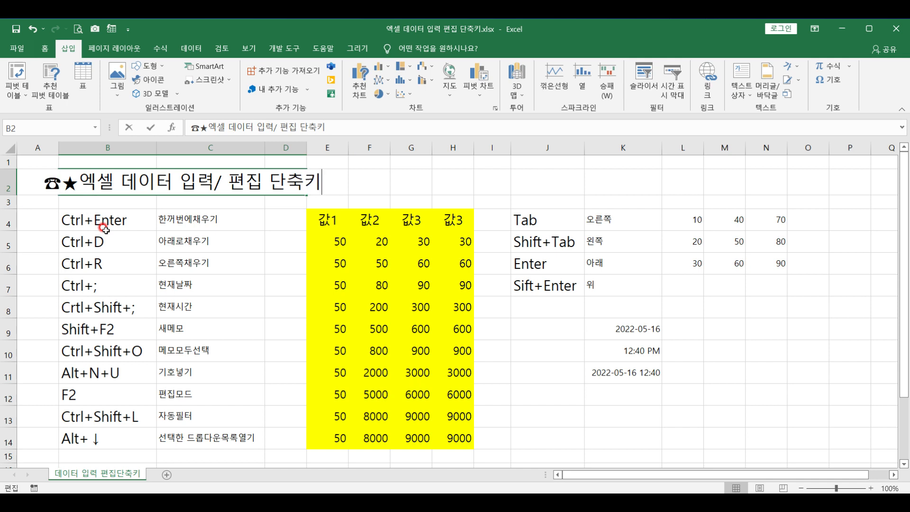
key(Left)
key(Left)
key(Left)
key(Left)
key(Left)
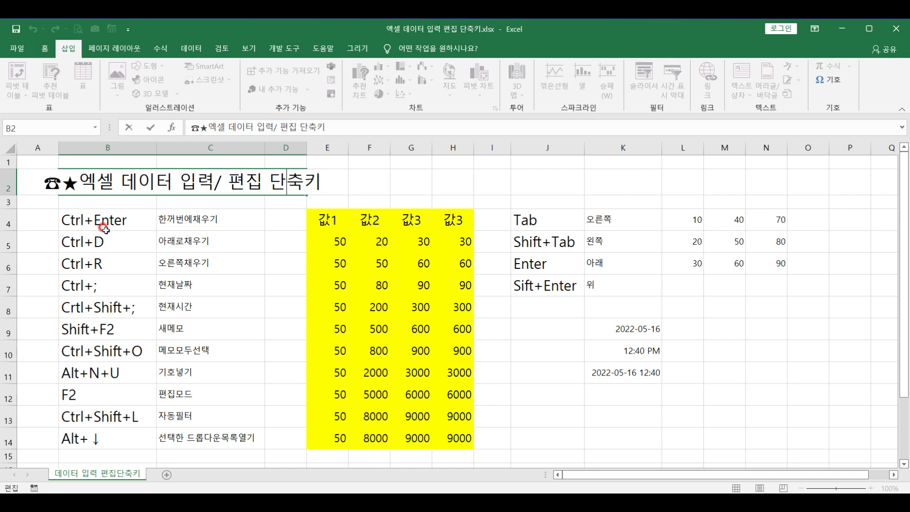
key(Delete)
key(Delete)
key(Delete)
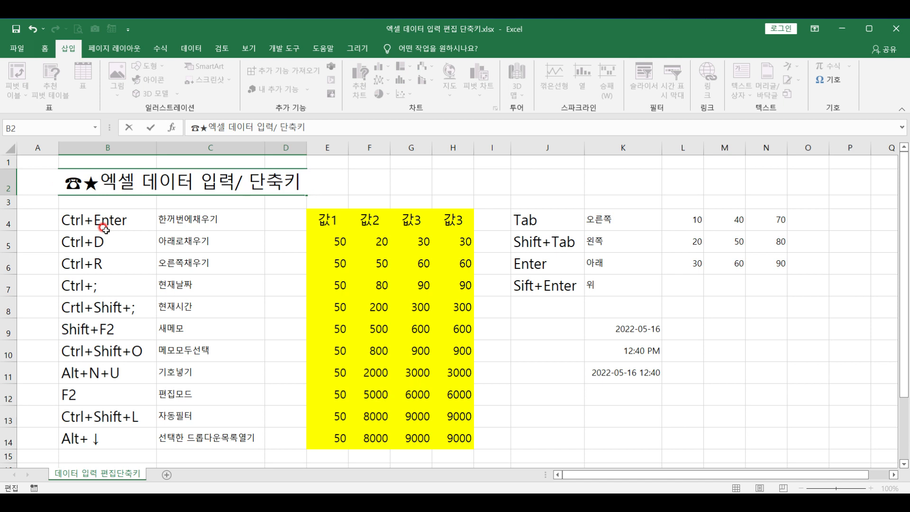
key(Return)
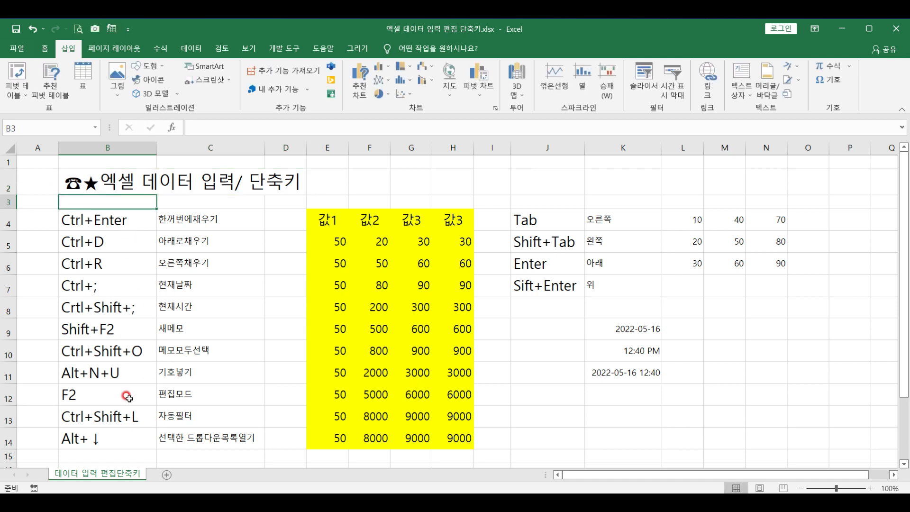
- Turn on AutoFilter for the yellow value table and deselect all values in the filter list of the 값2 column
click(363, 218)
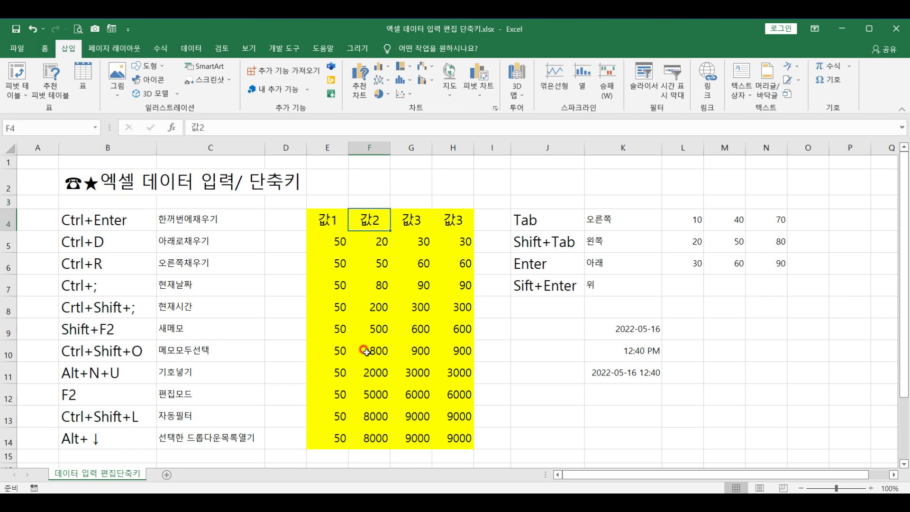
key(ctrl+shift+l)
key(alt+Down)
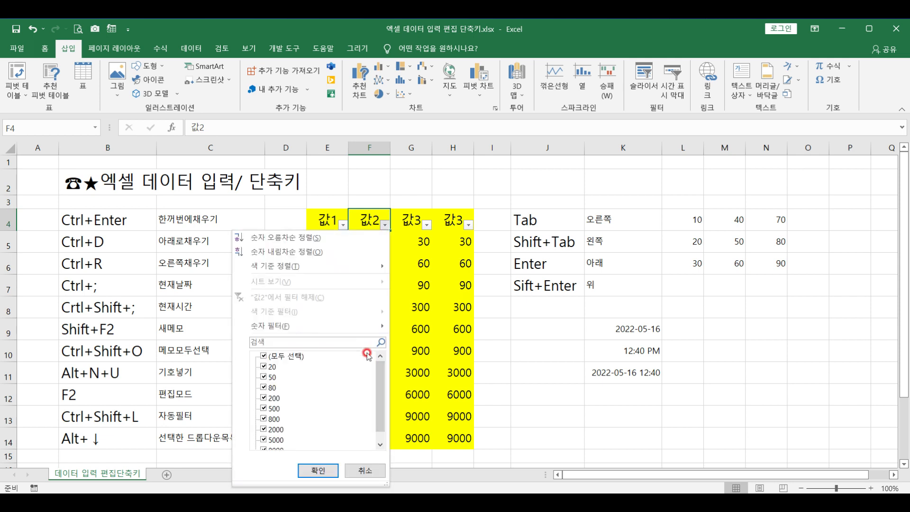
key(Down)
key(Down)
key(Down)
key(Down)
key(Down)
key(Down)
key(Down)
key(Down)
key(Down)
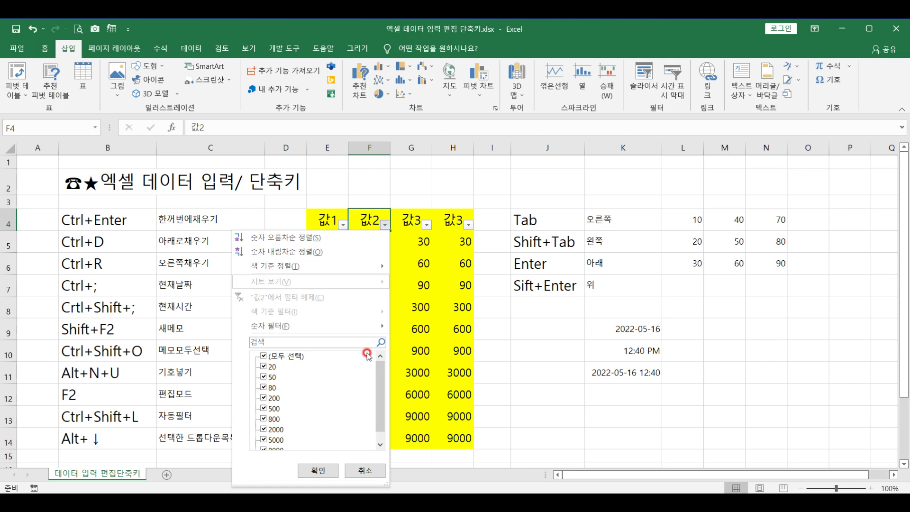
key(Down)
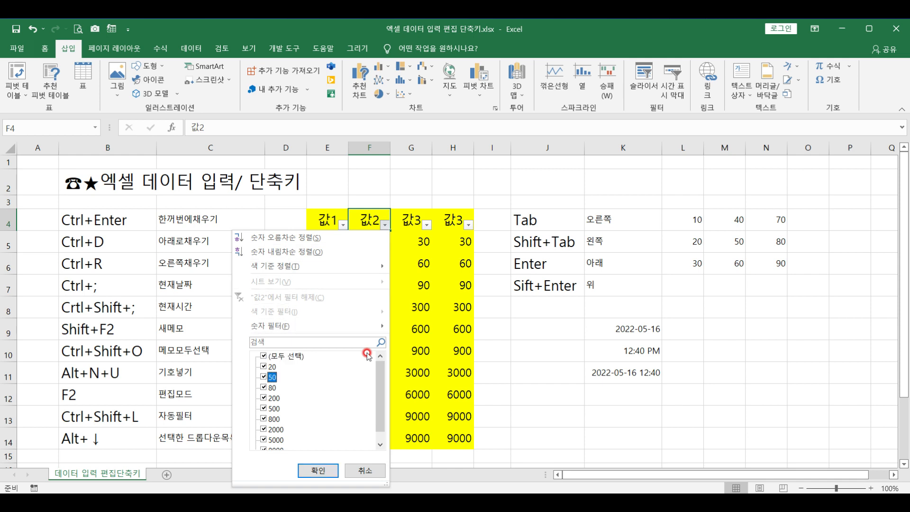
key(space)
key(Up)
key(Up)
key(space)
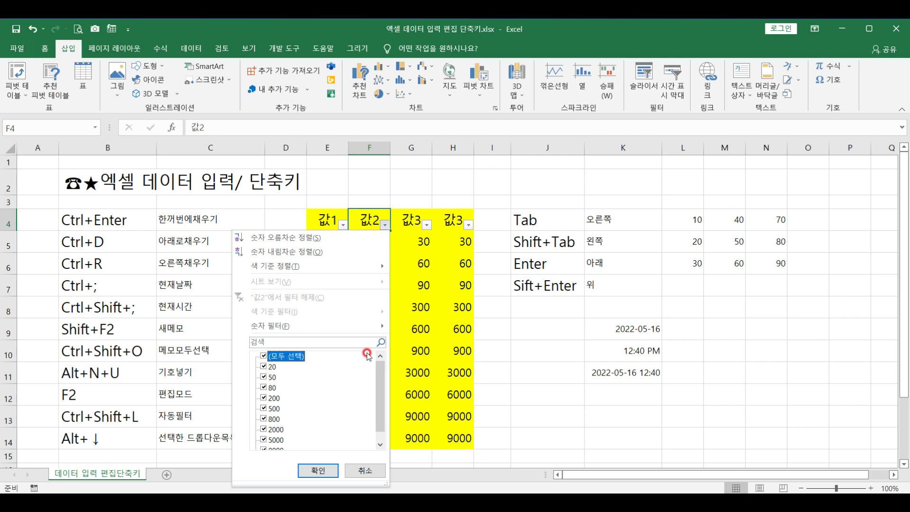
key(space)
- Filter the 값2 column to show only the values 80, 200 and 500
key(Down)
key(Down)
key(Down)
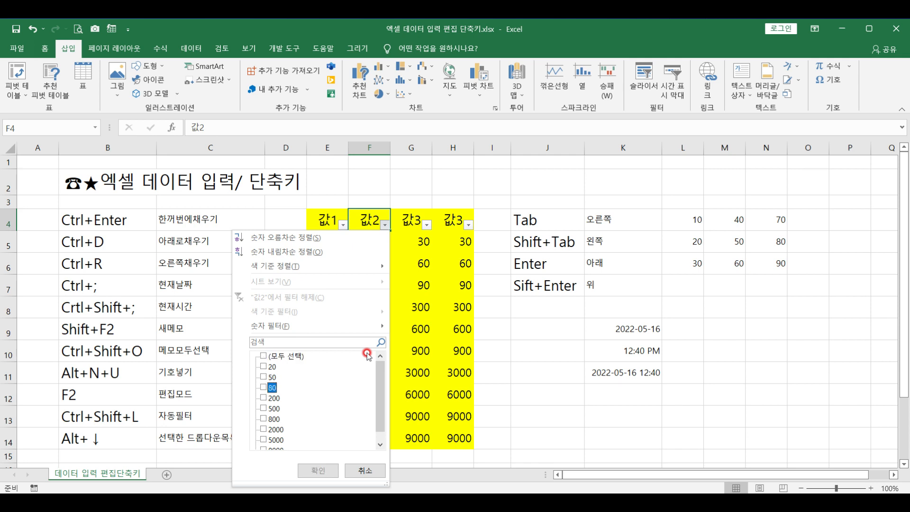
key(space)
key(Down)
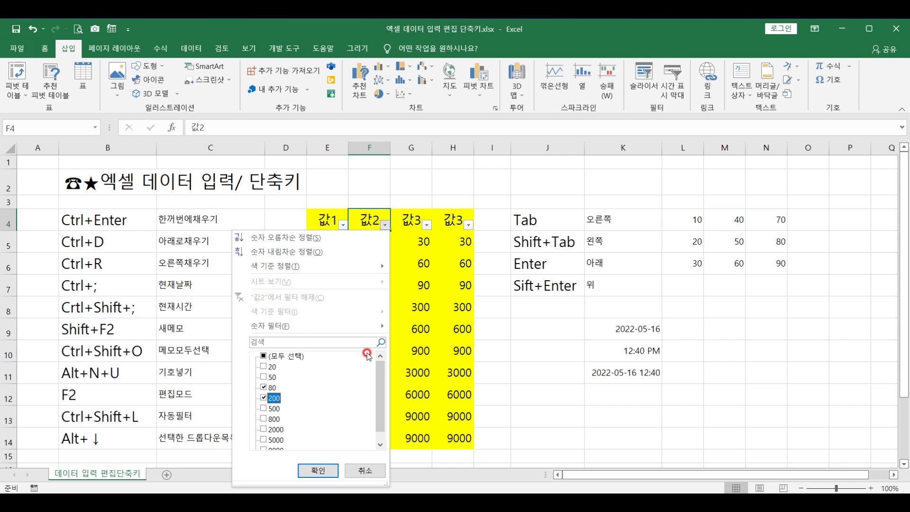
key(Down)
key(space)
key(Return)
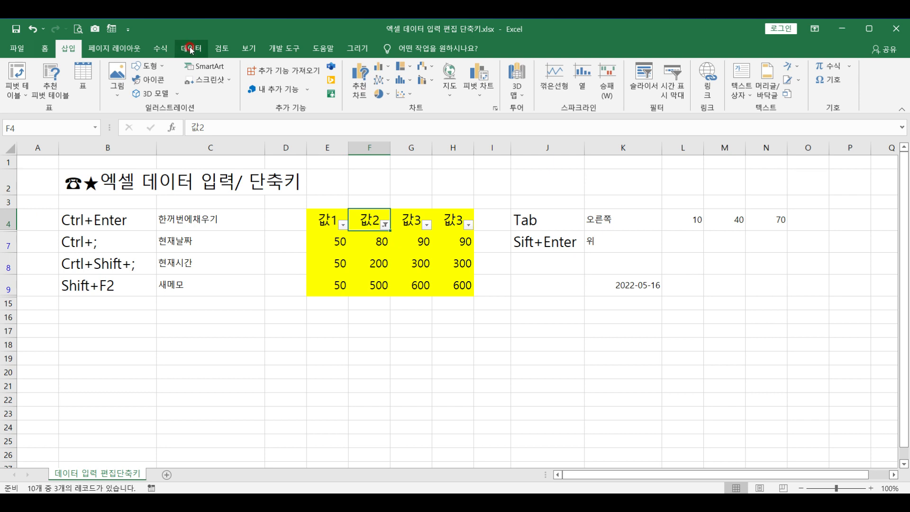
- Turn off AutoFilter on the yellow value table
key(ctrl+shift+l)
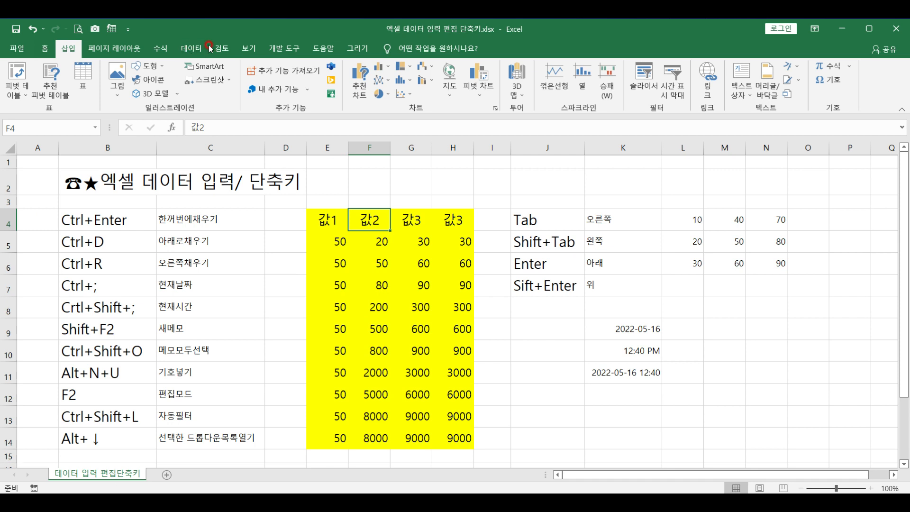
click(215, 442)
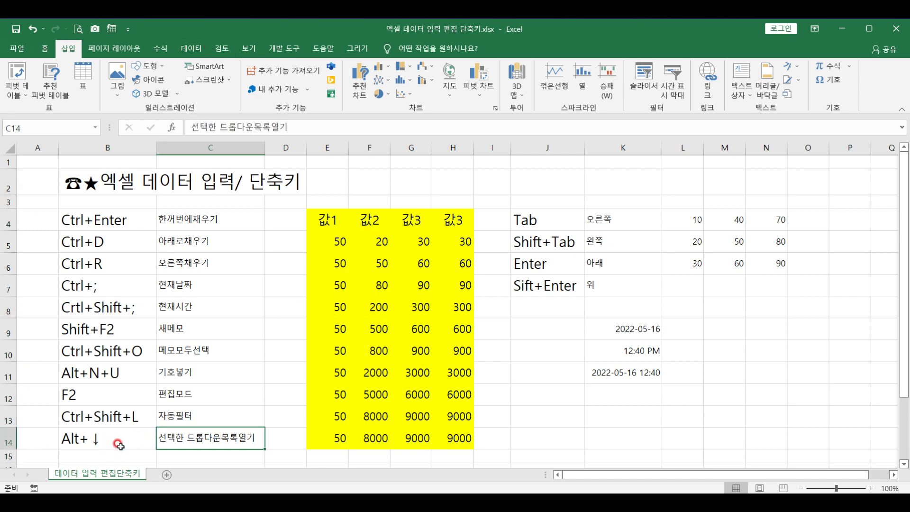
- Enter "오른쪽" in cell K8 by choosing it from the drop-down list of existing column entries
click(633, 306)
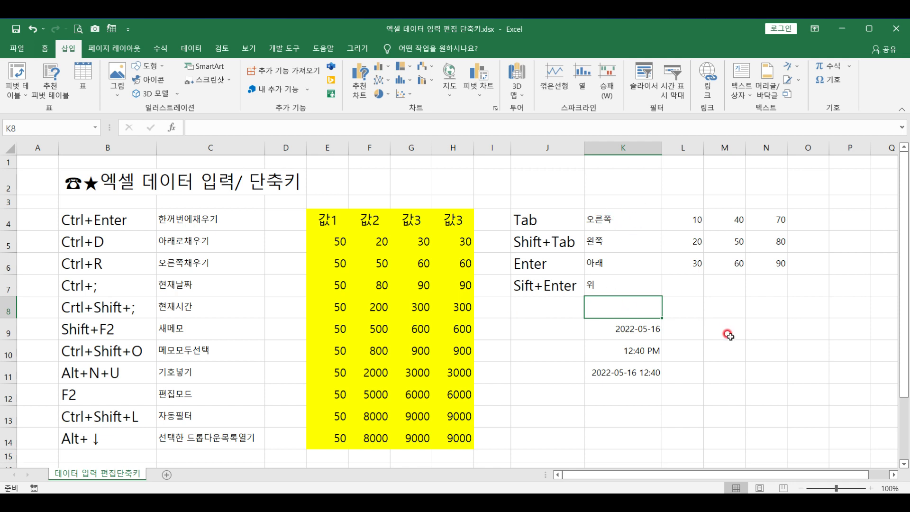
key(alt+Down)
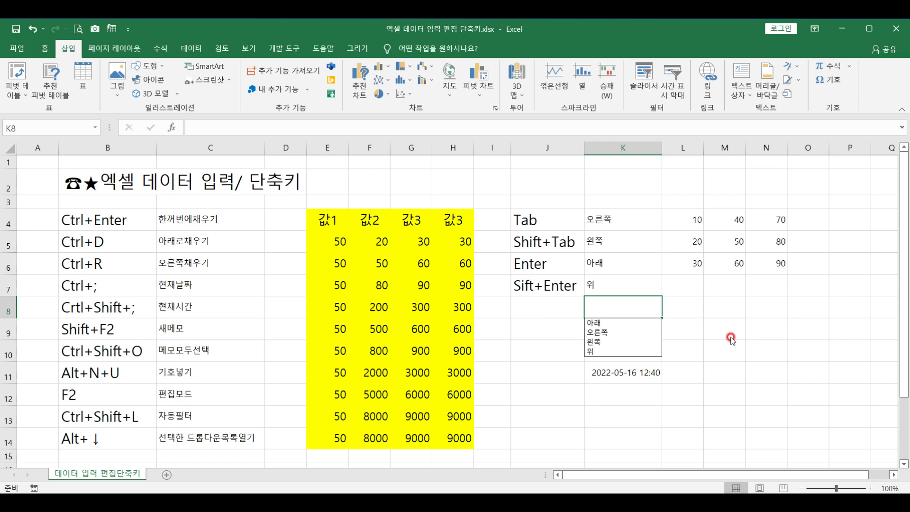
key(Down)
key(Down)
key(Down)
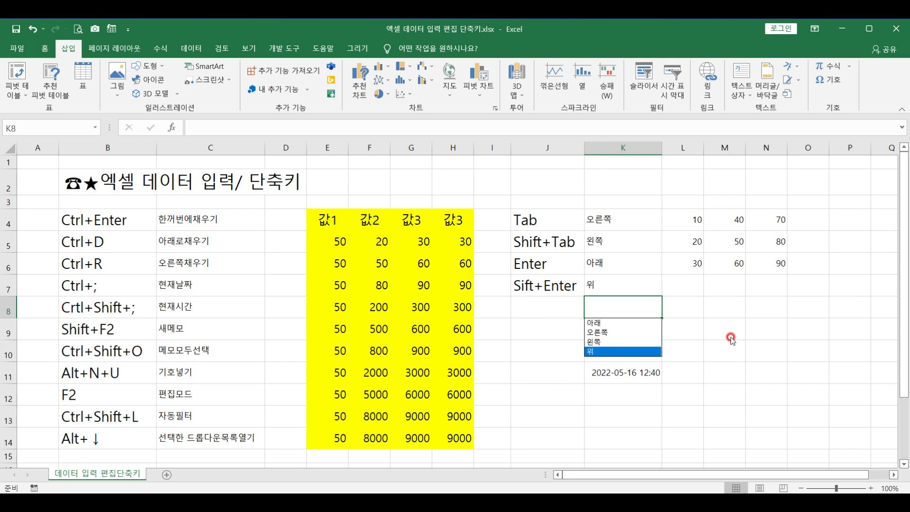
key(Up)
key(Up)
key(Return)
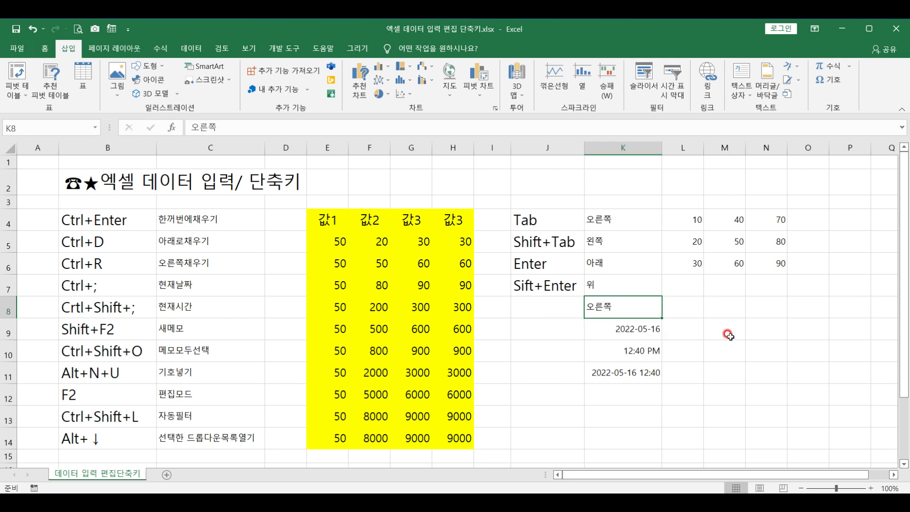